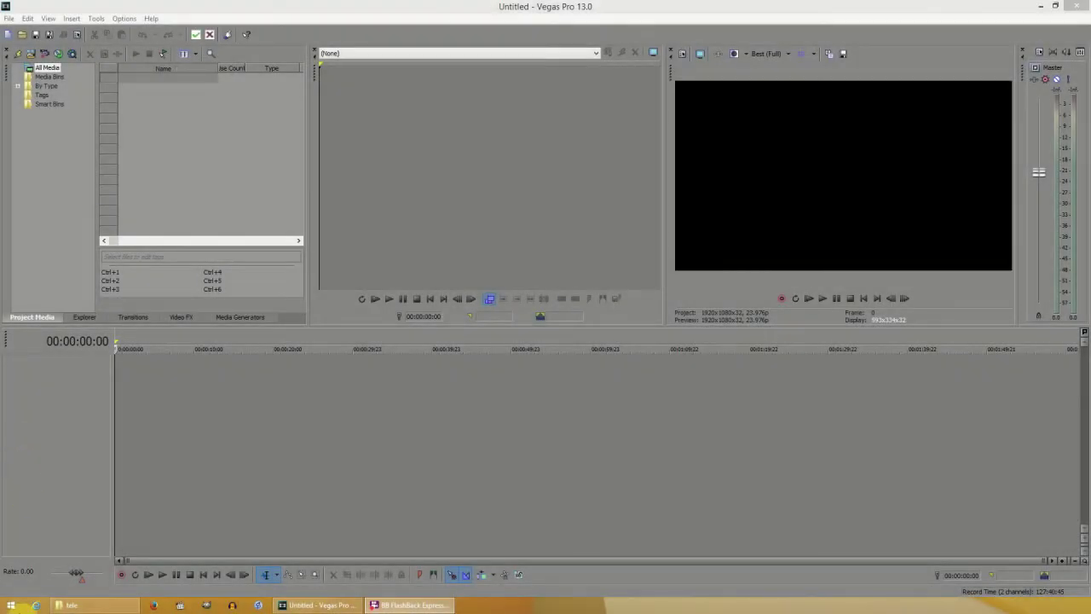
Step: Bring the 'tele' folder window to the front and position it over Vegas Pro
left_click(82, 605)
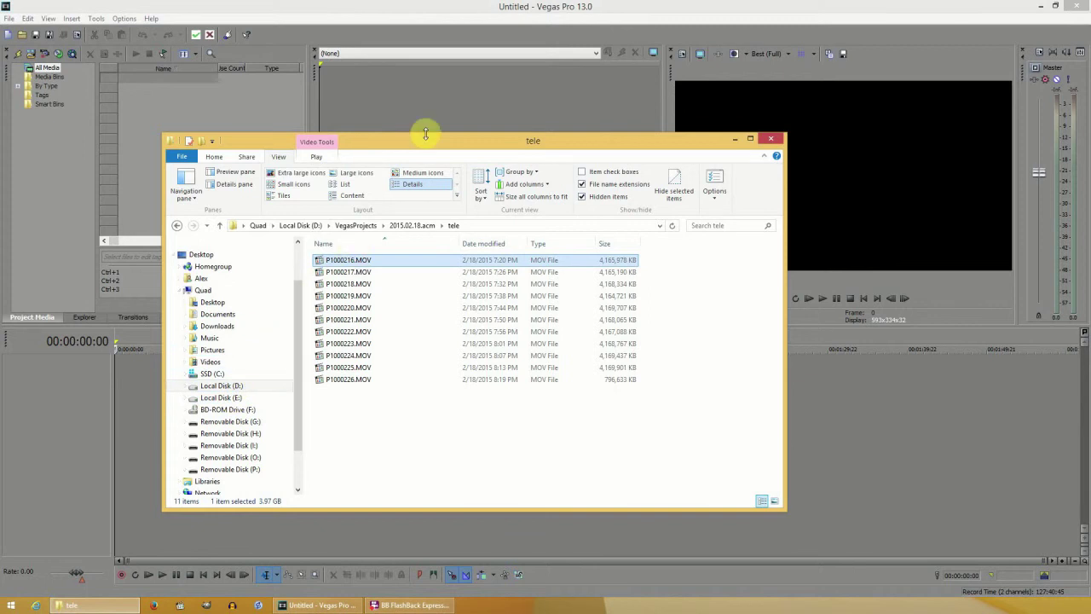
left_click_drag(430, 150, 598, 126)
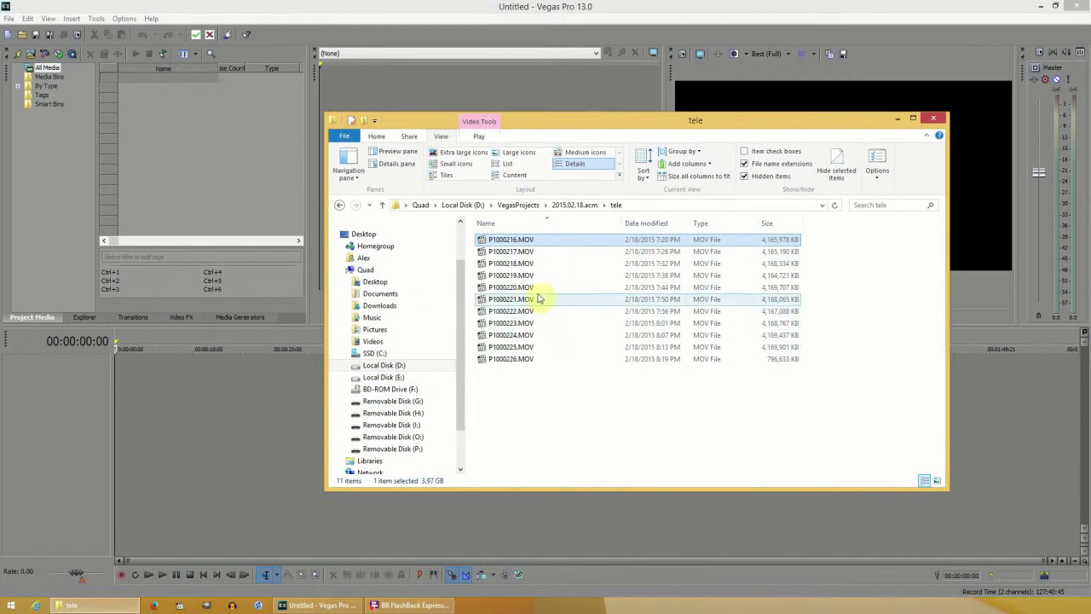
Step: Select all eleven MOV clips in the tele folder and drop them onto the Vegas timeline
left_click(524, 359, "shift")
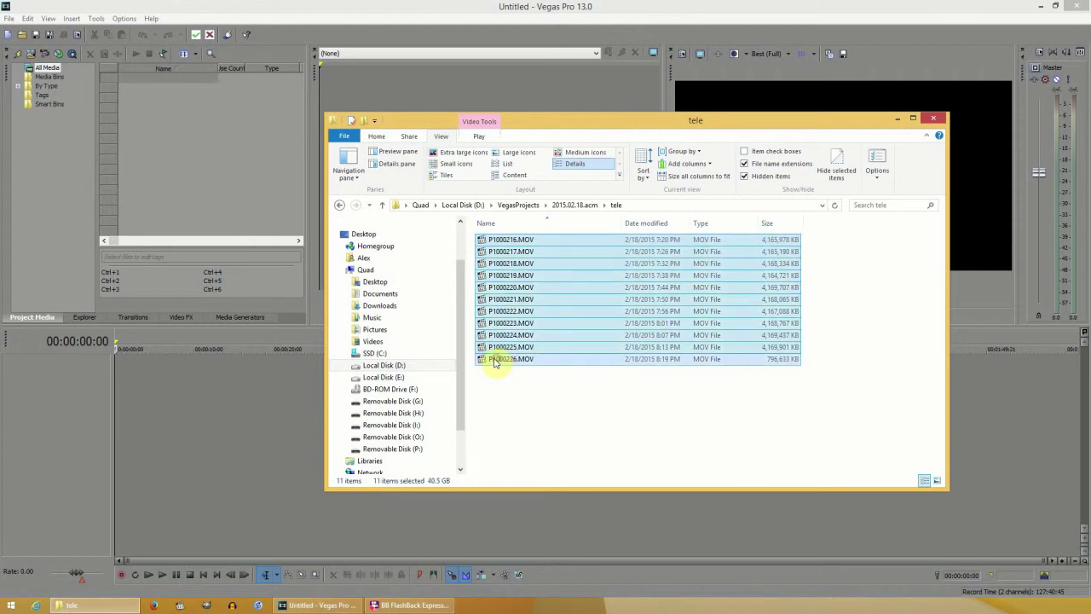
left_click_drag(494, 363, 192, 413)
left_click_drag(112, 416, 113, 417)
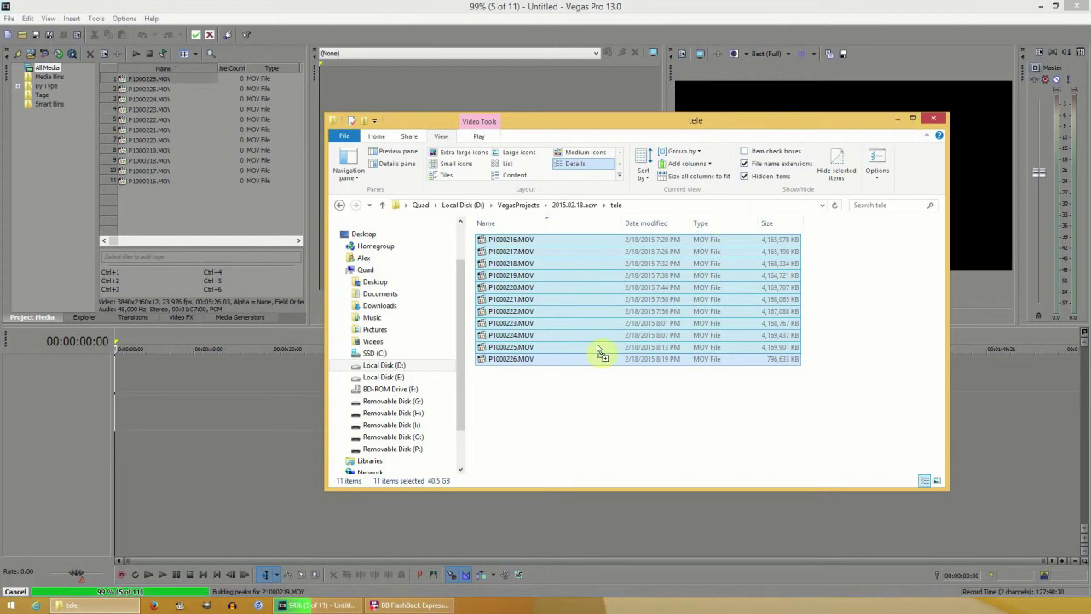
left_click_drag(585, 365, 554, 340)
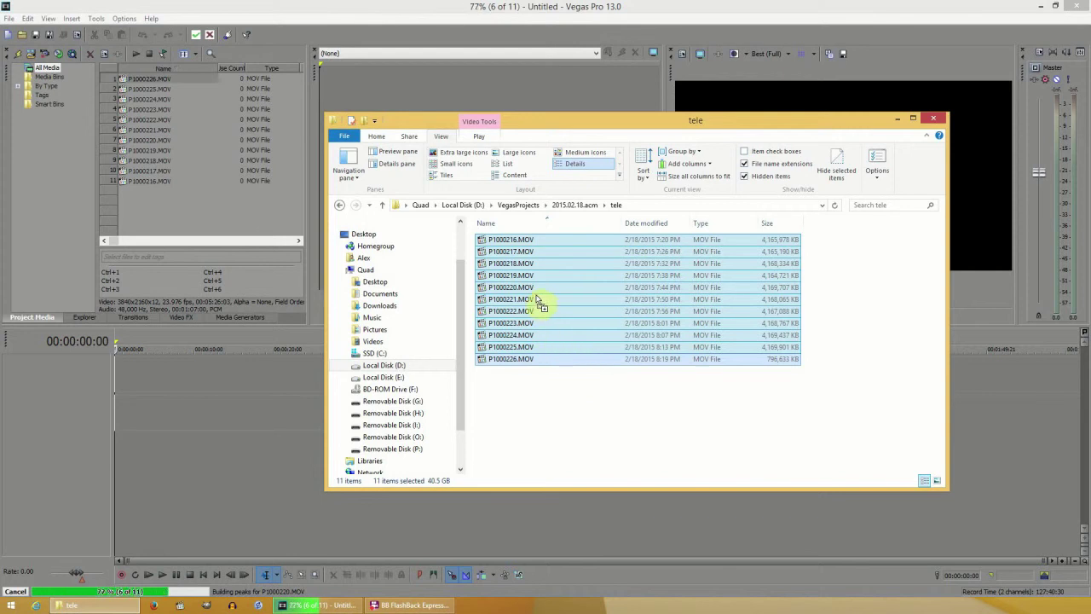
left_click_drag(539, 288, 527, 252)
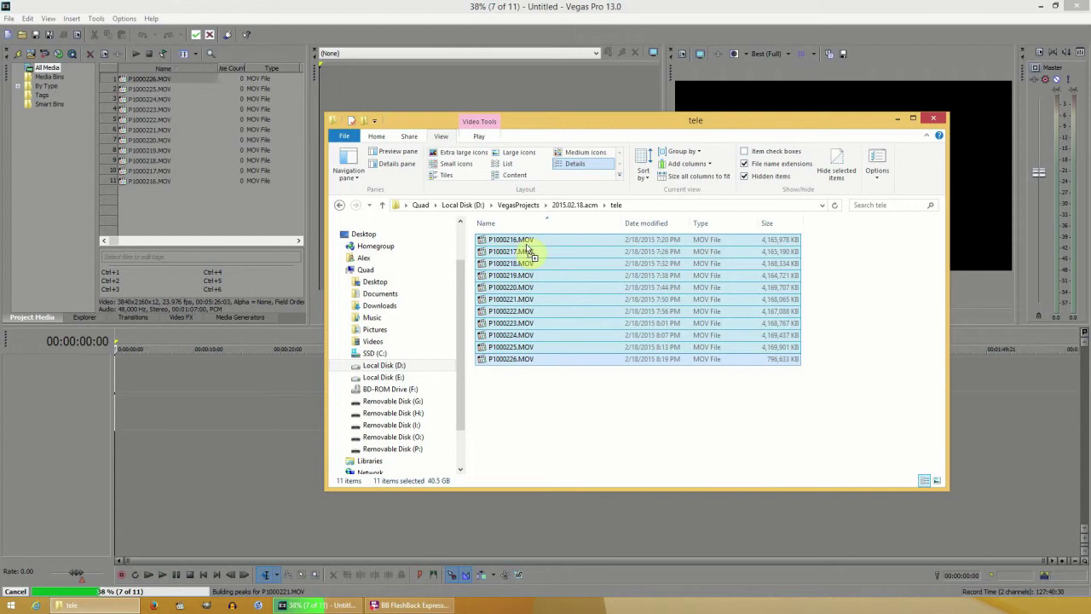
left_click_drag(527, 247, 899, 119)
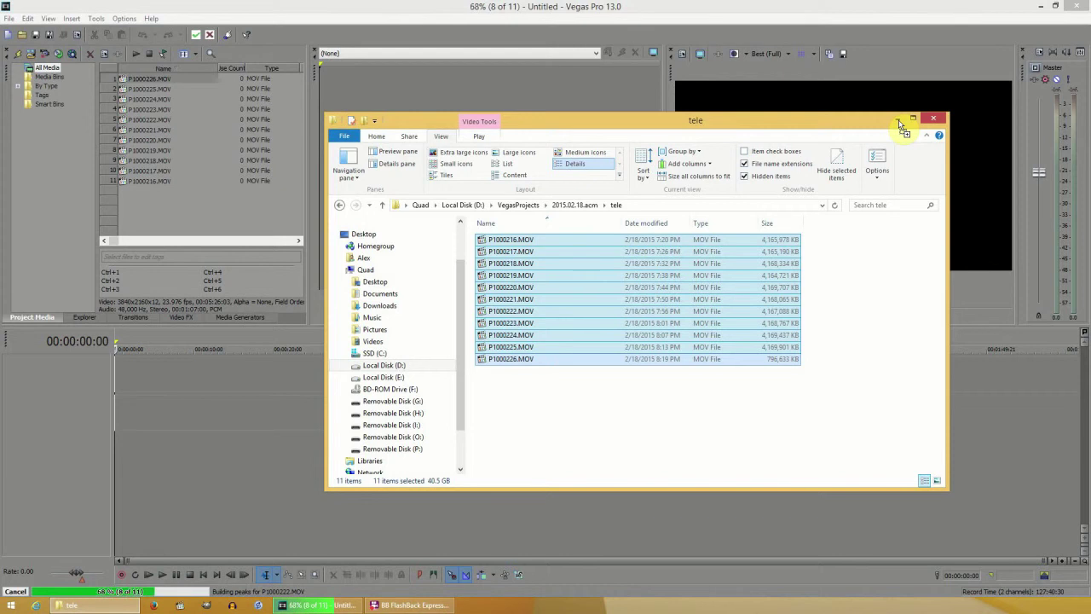
left_click_drag(898, 119, 898, 119)
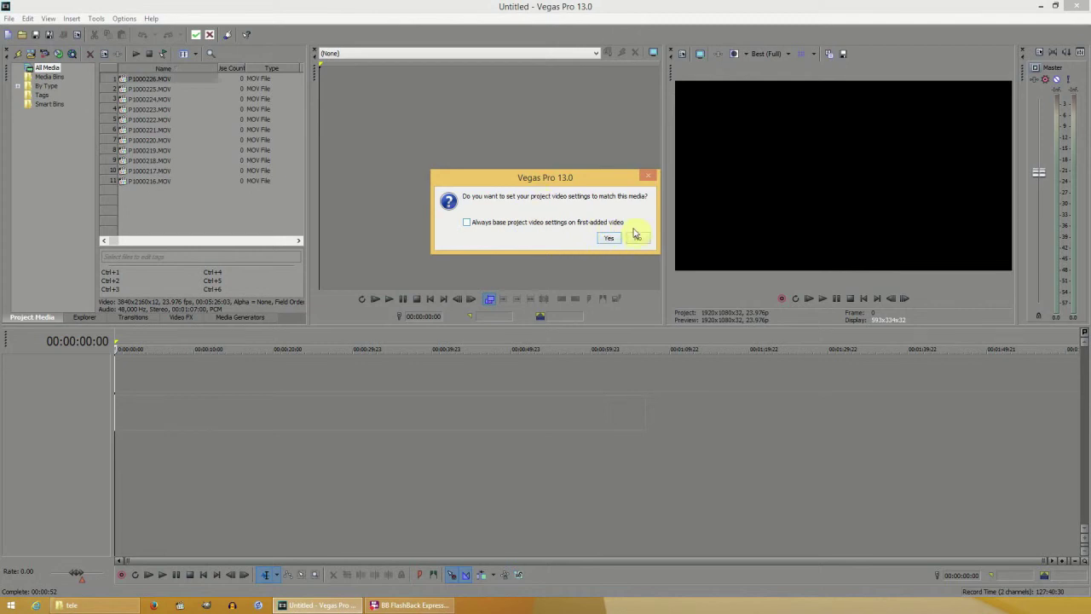
Step: Decline matching media settings to keep the 1920x1080, 23.976p project, then zoom into the timeline
left_click(638, 240)
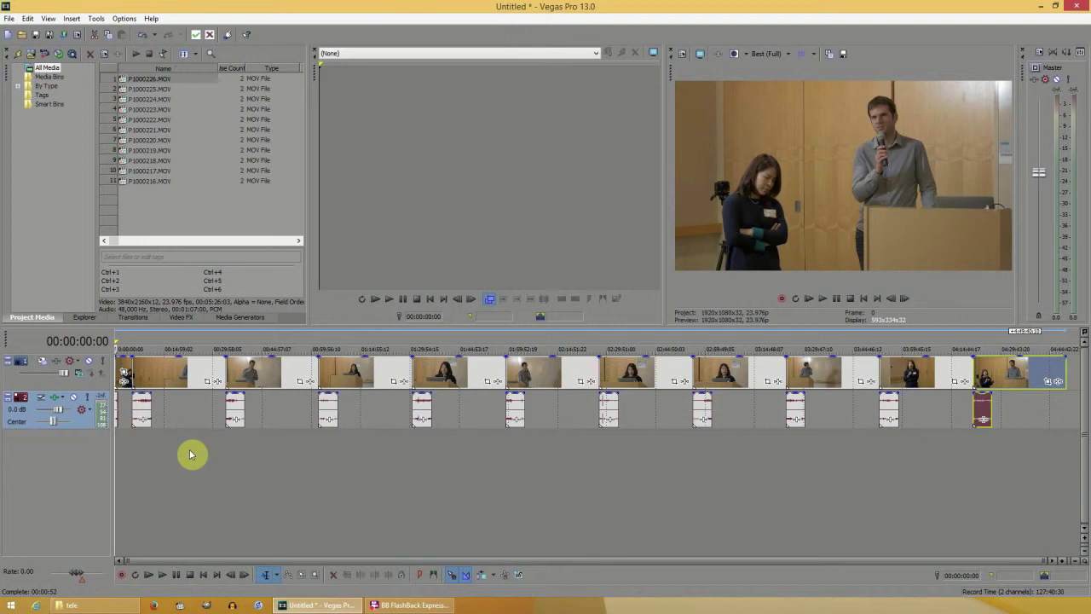
scroll(190, 452, "up", 6)
scroll(190, 452, "up", 2)
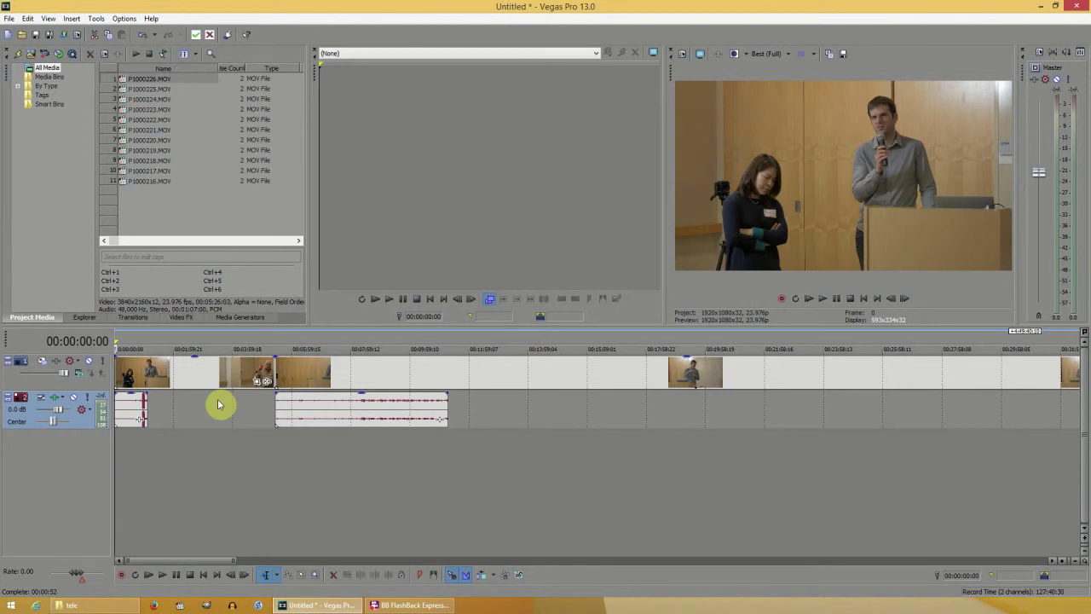
Step: With ripple editing on, trim the first clip's video to its audio end at about 1:07
left_click(147, 406)
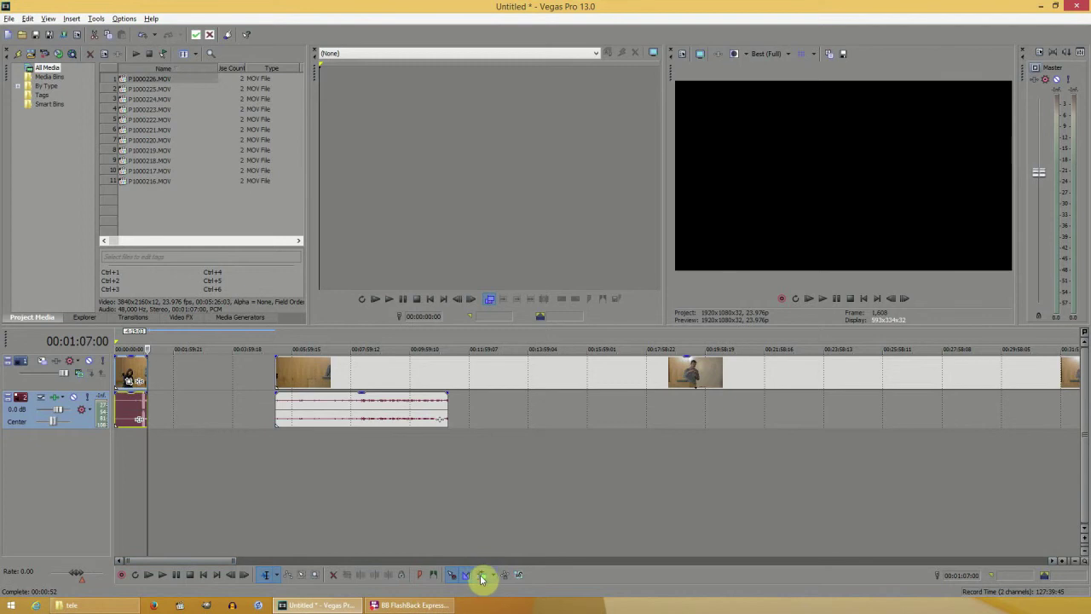
left_click_drag(421, 369, 299, 375)
left_click(318, 399)
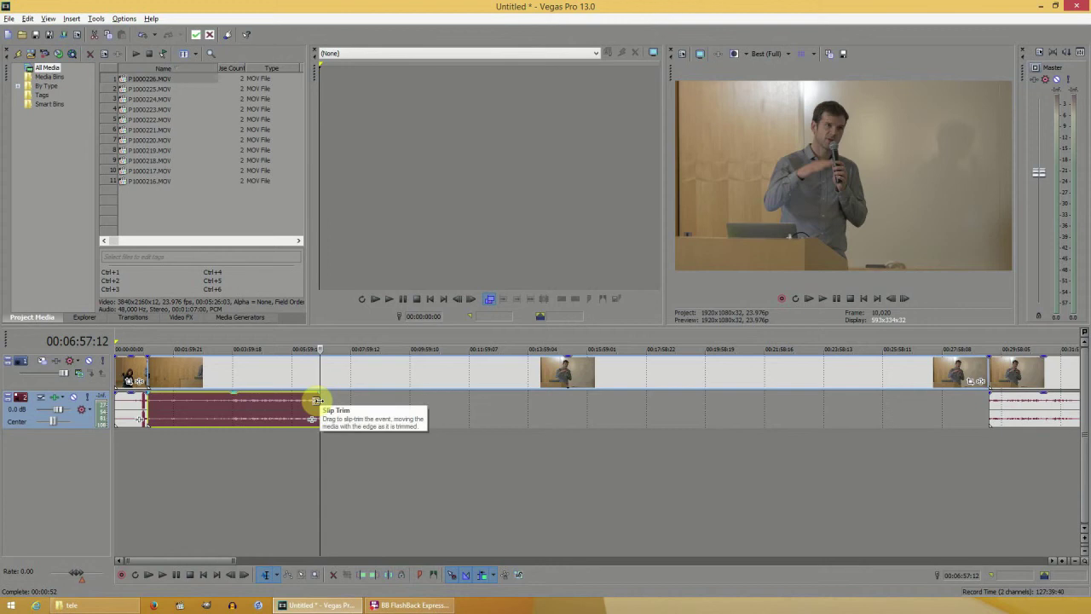
Step: Trim the video of clips two through six to their audio ends, using Alt+]
key("alt+bracketright")
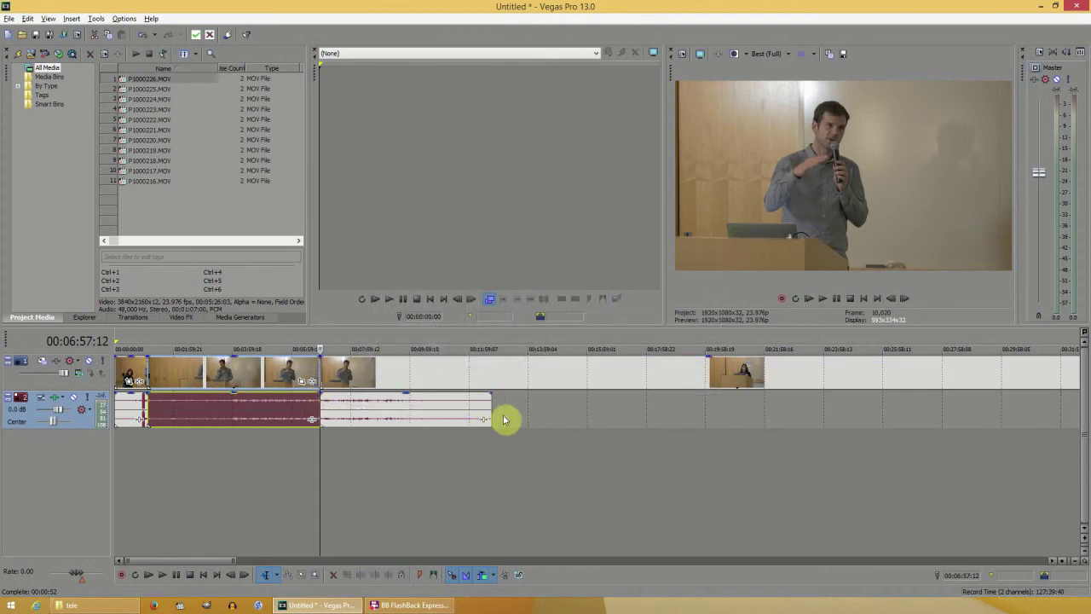
left_click(489, 406)
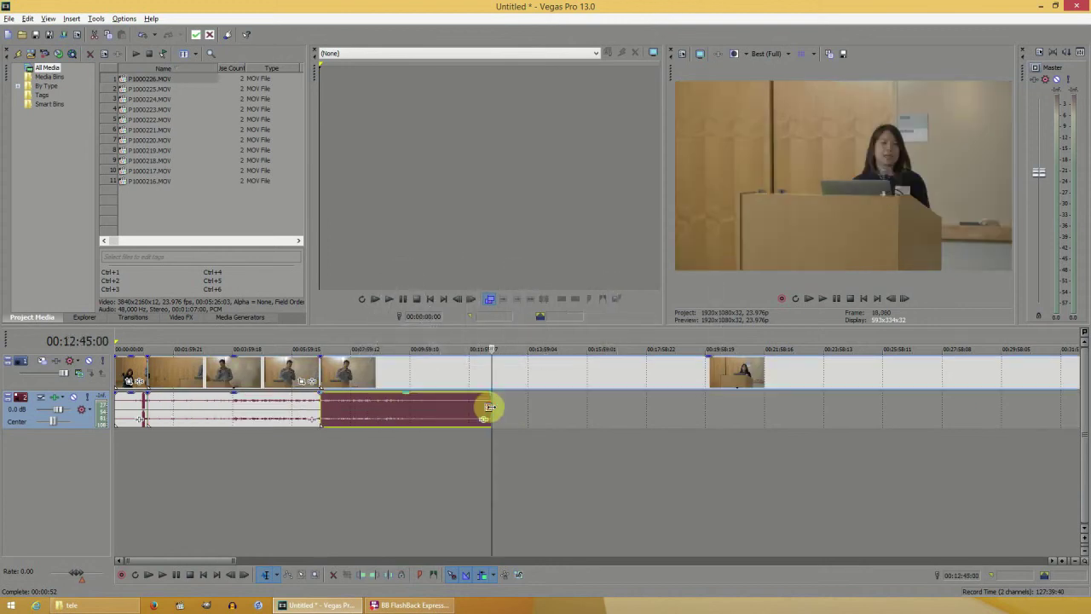
left_click_drag(489, 406, 661, 411)
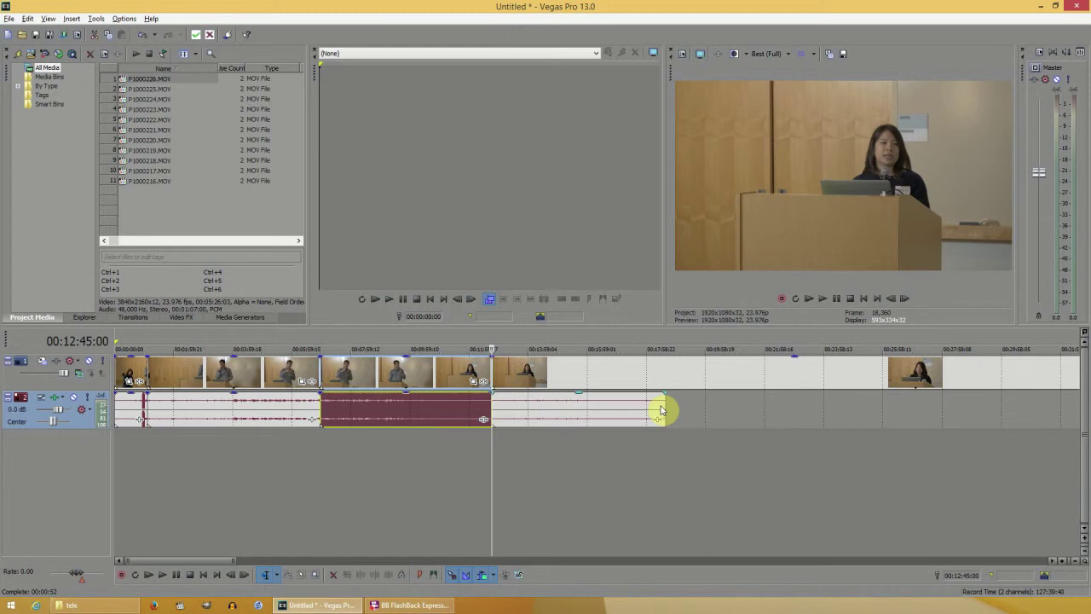
left_click(664, 407)
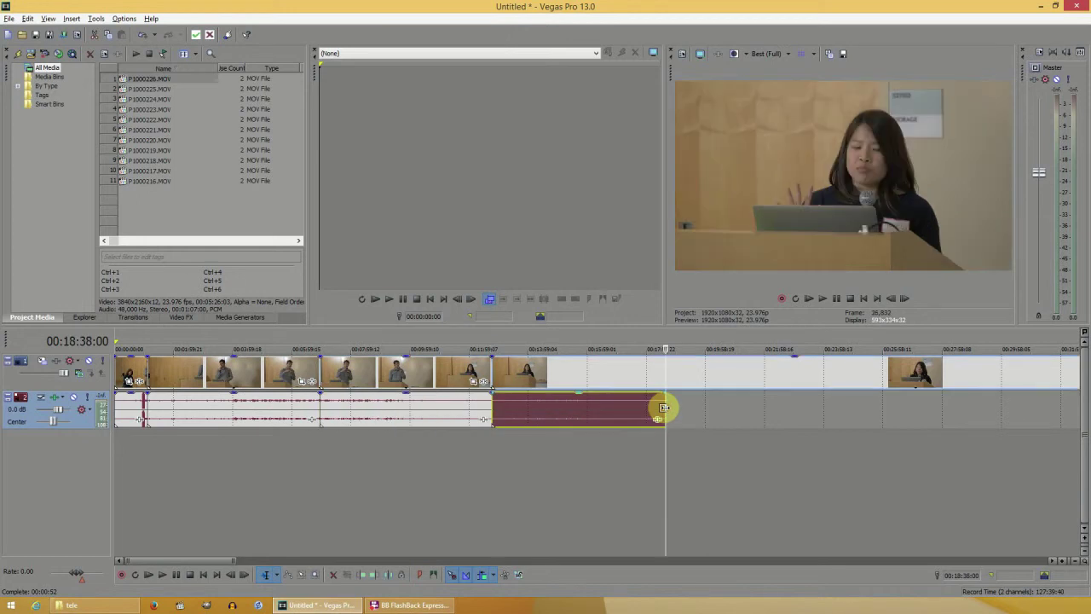
key("alt+bracketright")
scroll(663, 407, "down", 5)
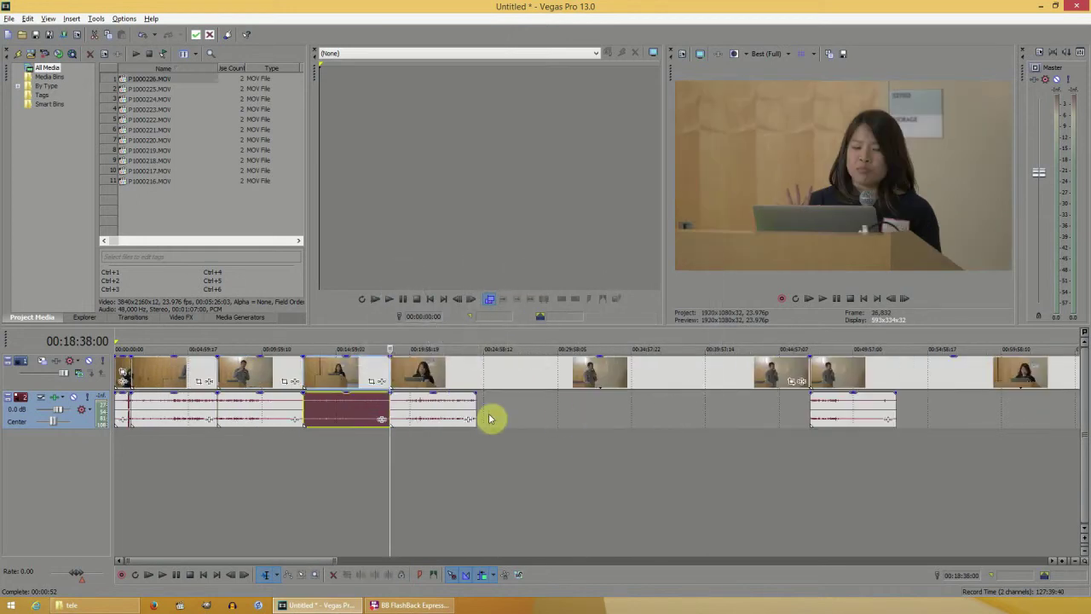
left_click(471, 413)
key("alt+bracketright")
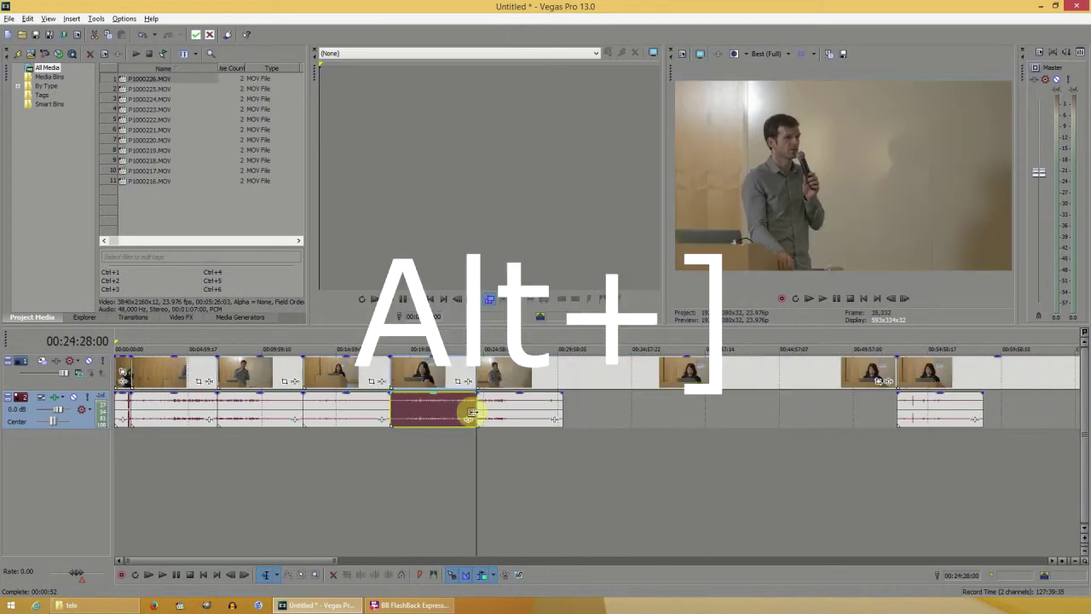
left_click(559, 409)
key("alt+bracketright")
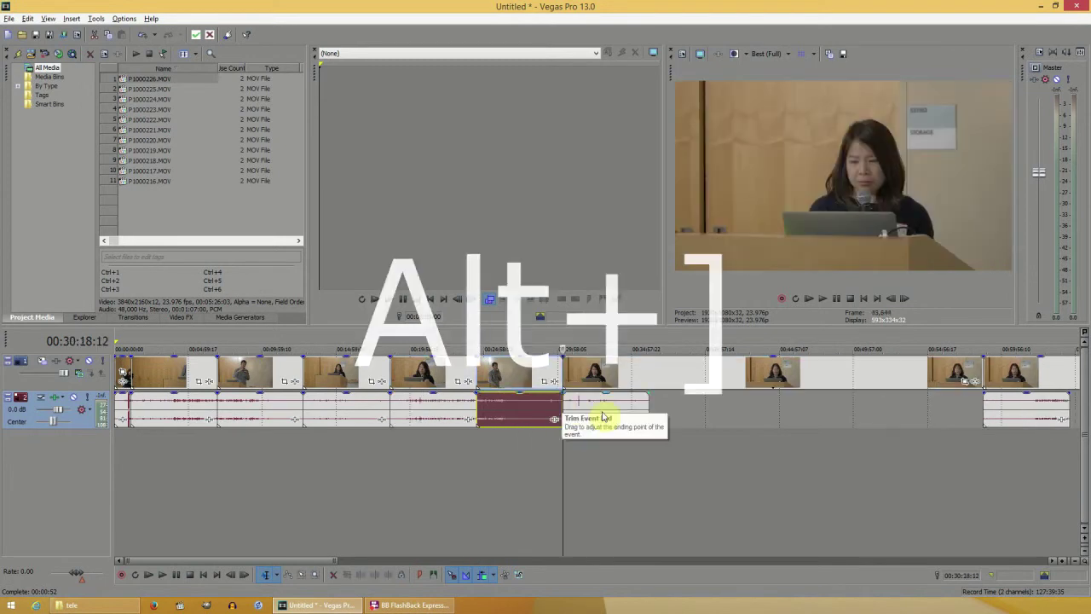
Step: Trim clips seven through eleven to their audio ends, leaving a gapless sequence ending near 00:59:30
left_click(645, 410)
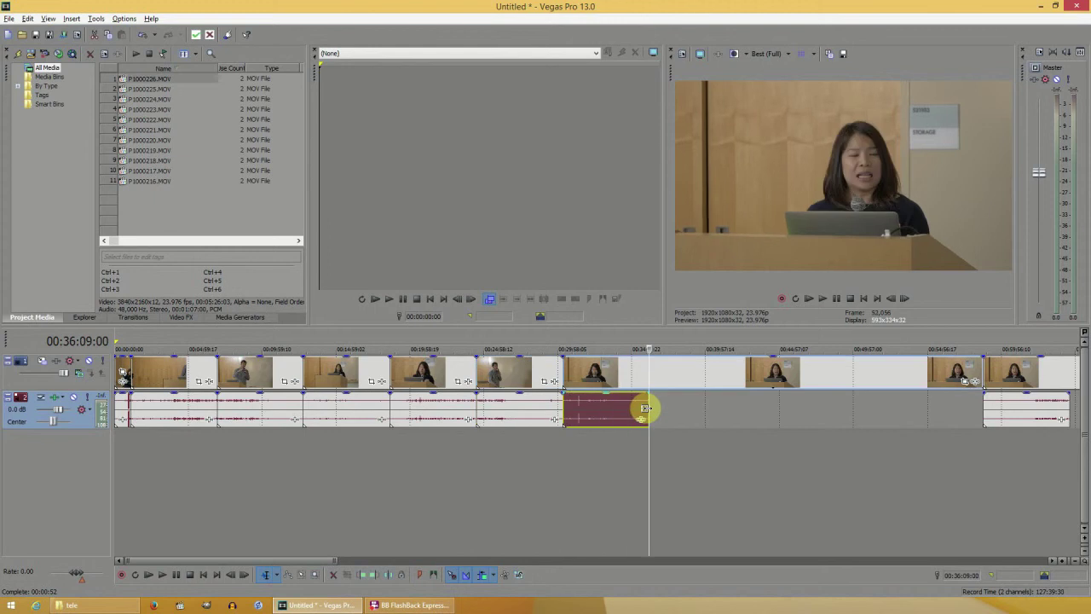
key("alt+bracketright")
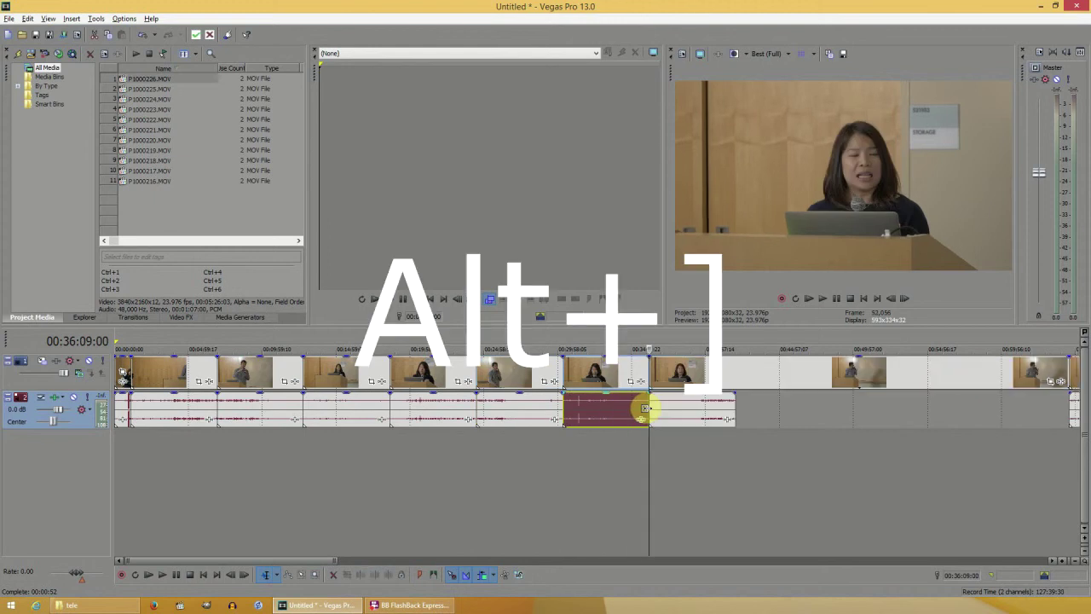
left_click(730, 404)
key("alt+bracketright")
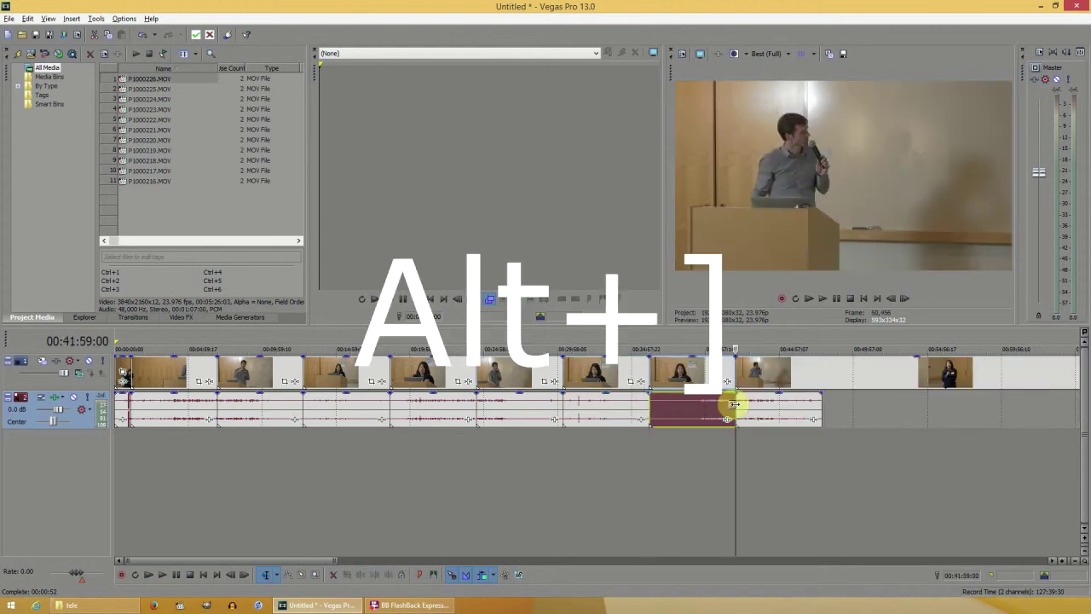
scroll(619, 409, "down", 2)
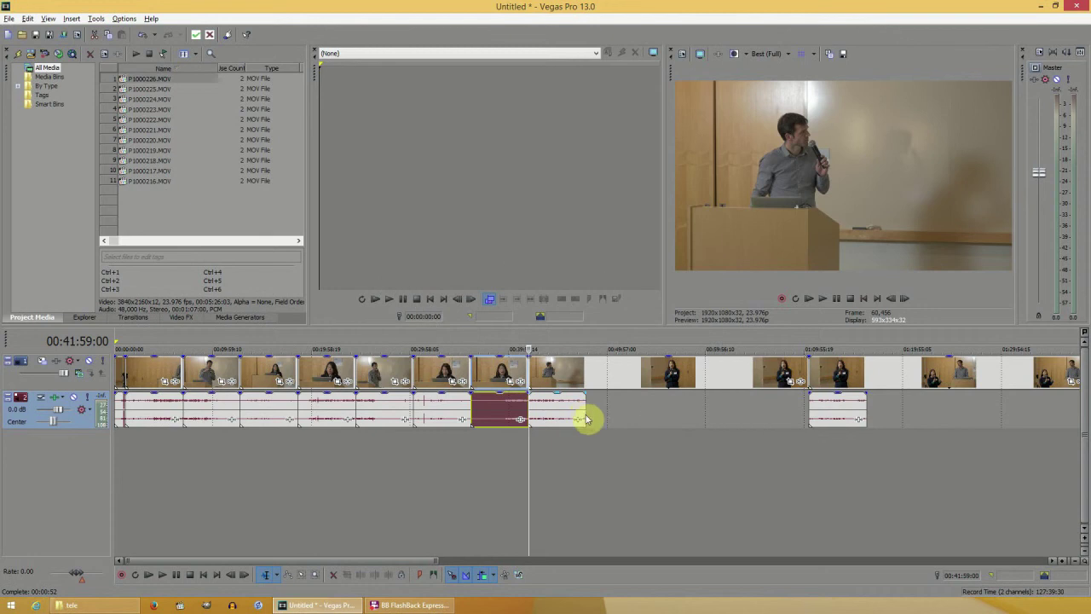
left_click(586, 415)
key("alt+bracketright")
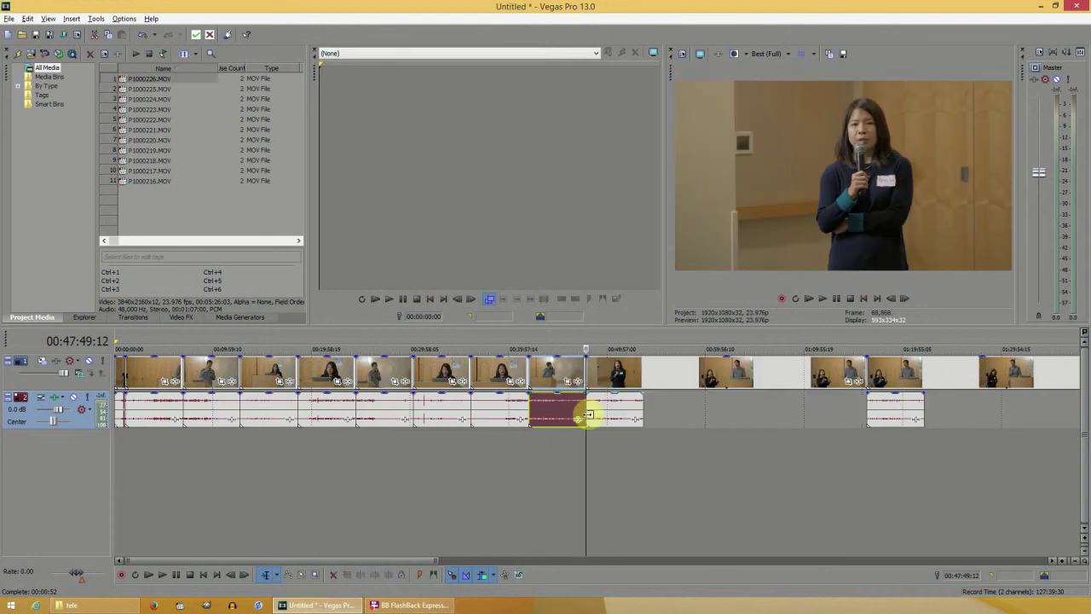
left_click(640, 412)
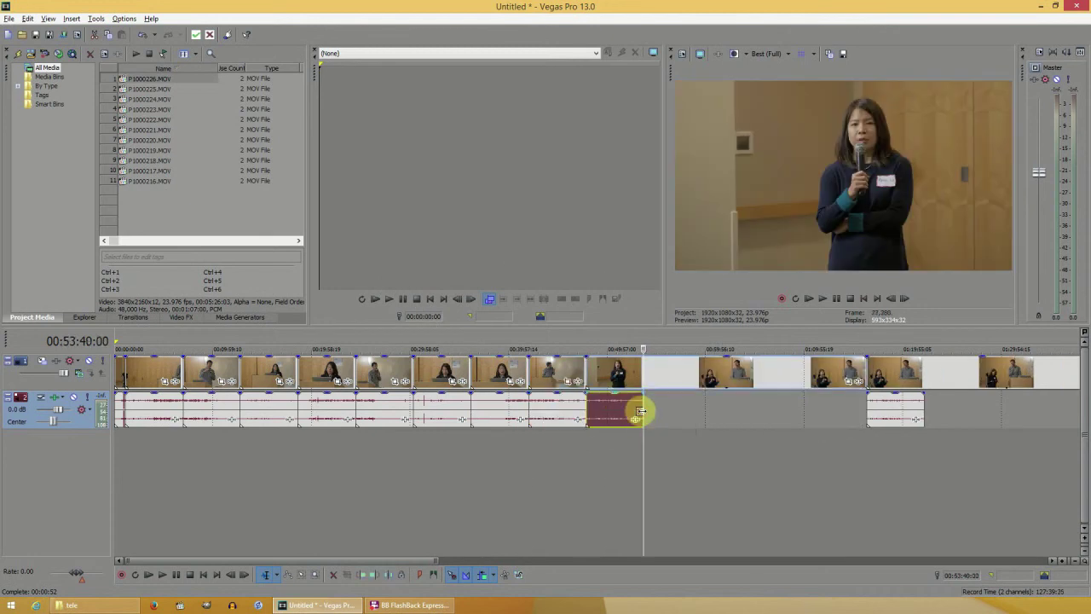
key("alt+bracketright")
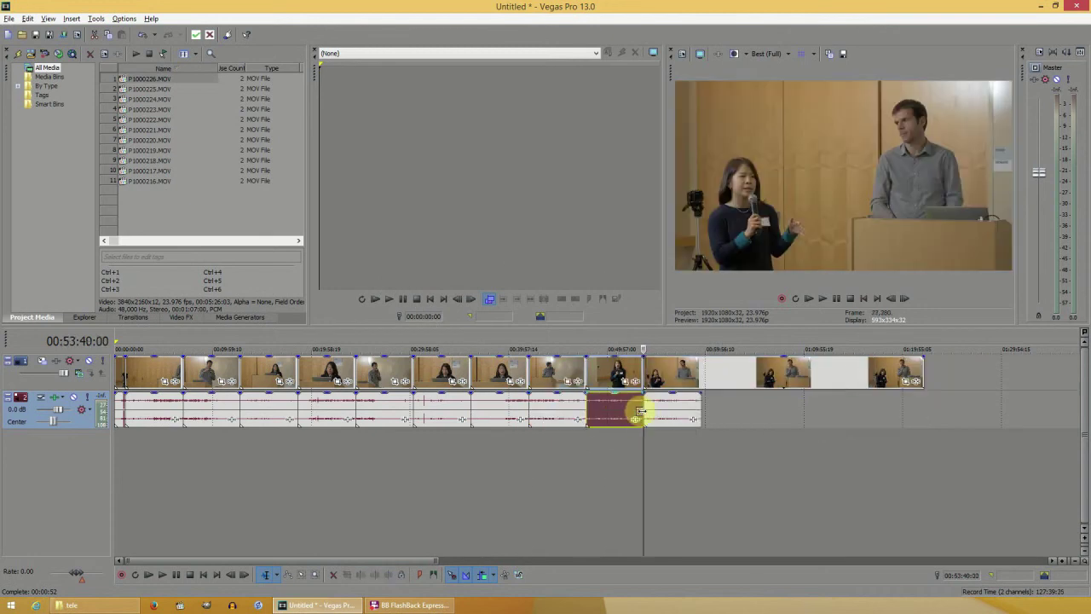
left_click(697, 410)
key("alt+bracketright")
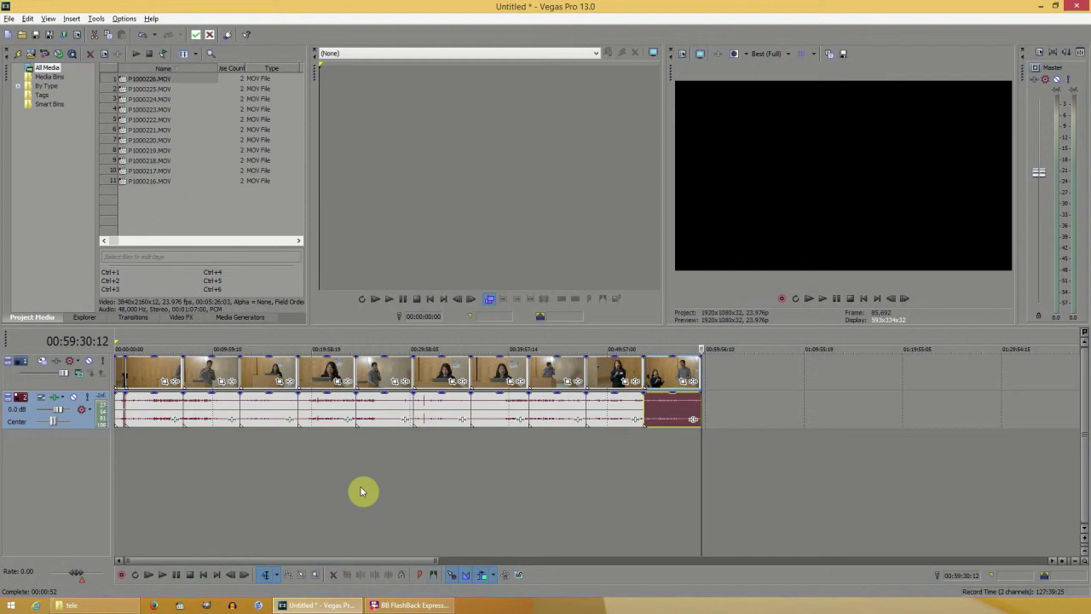
right_click(125, 377)
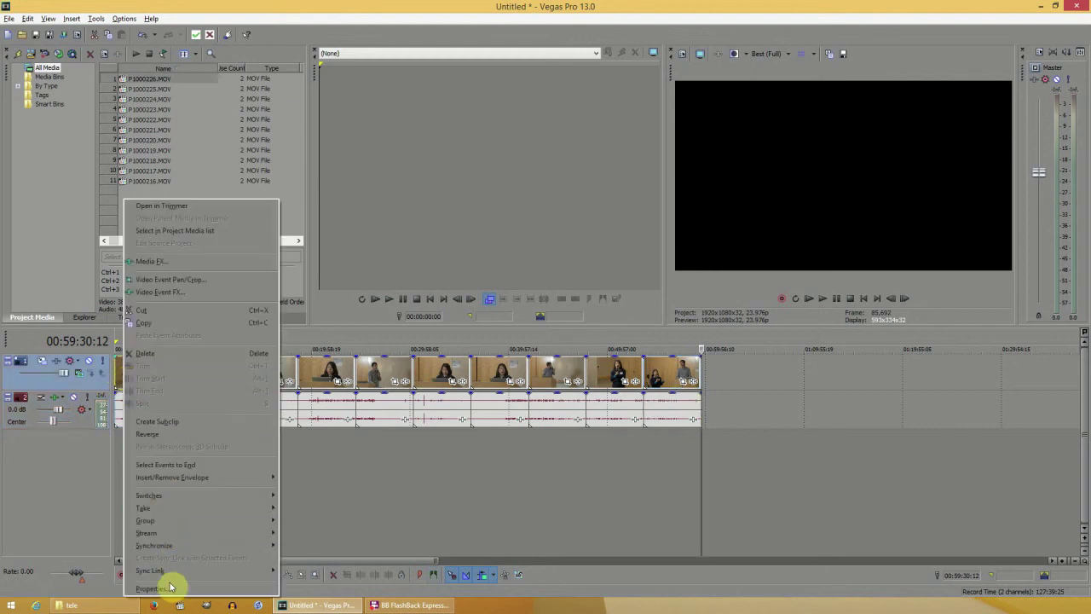
left_click(162, 588)
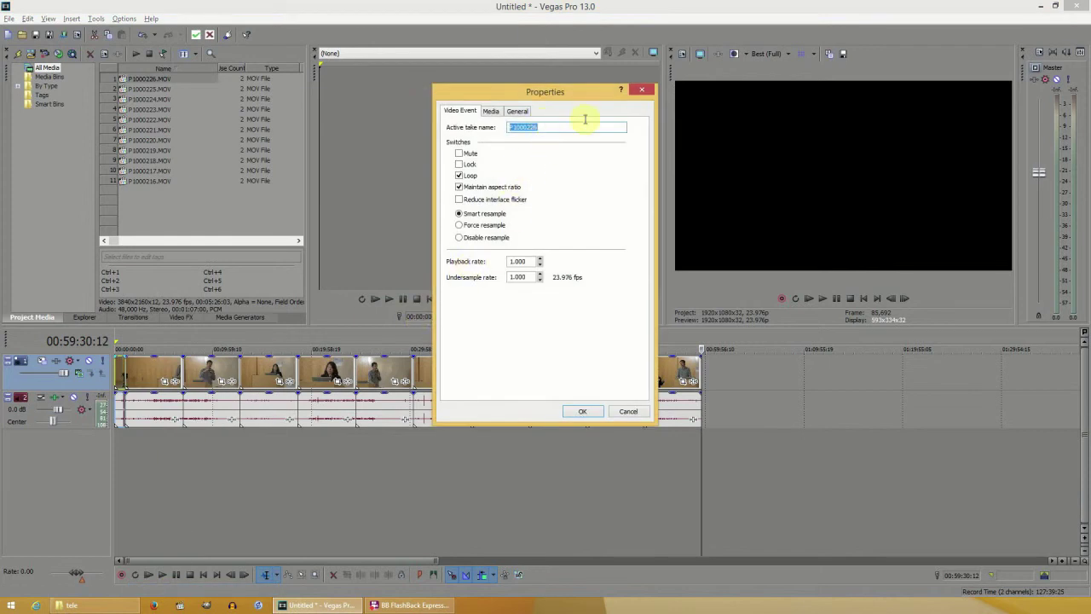
left_click(638, 91)
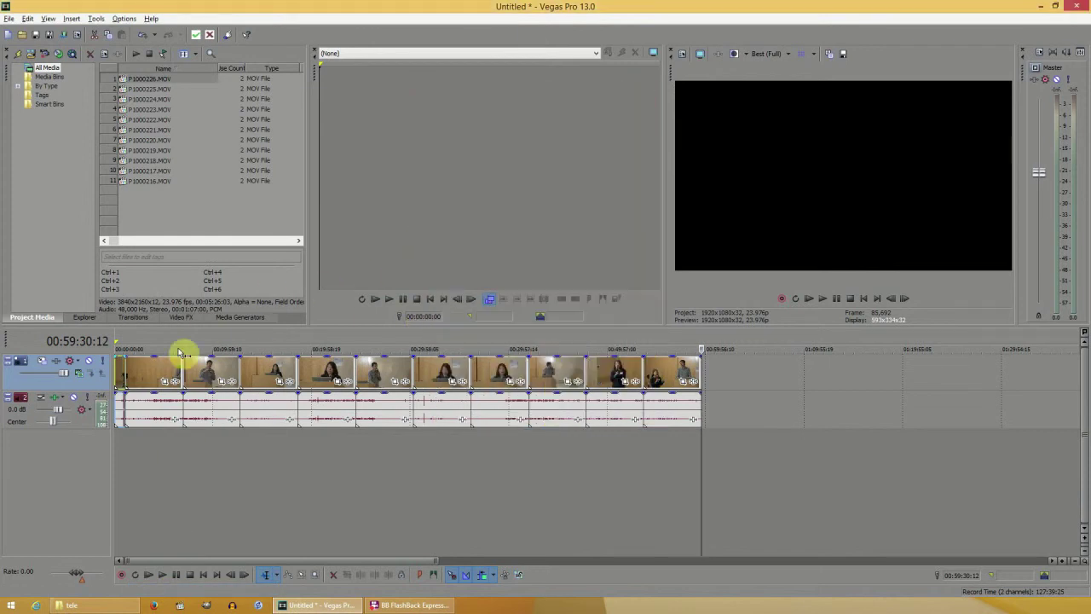
right_click(152, 367)
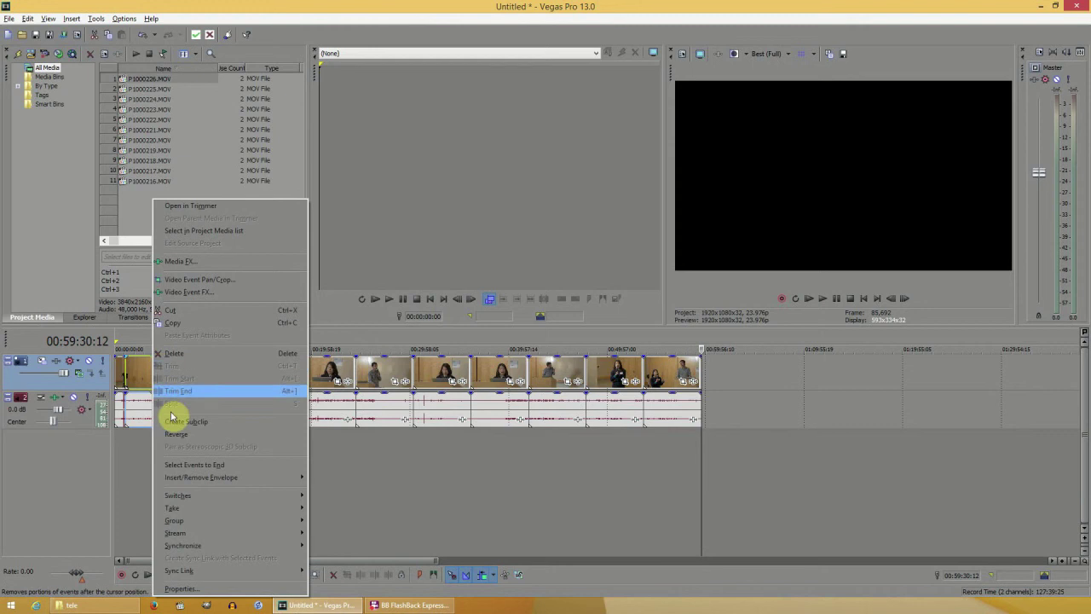
left_click(194, 587)
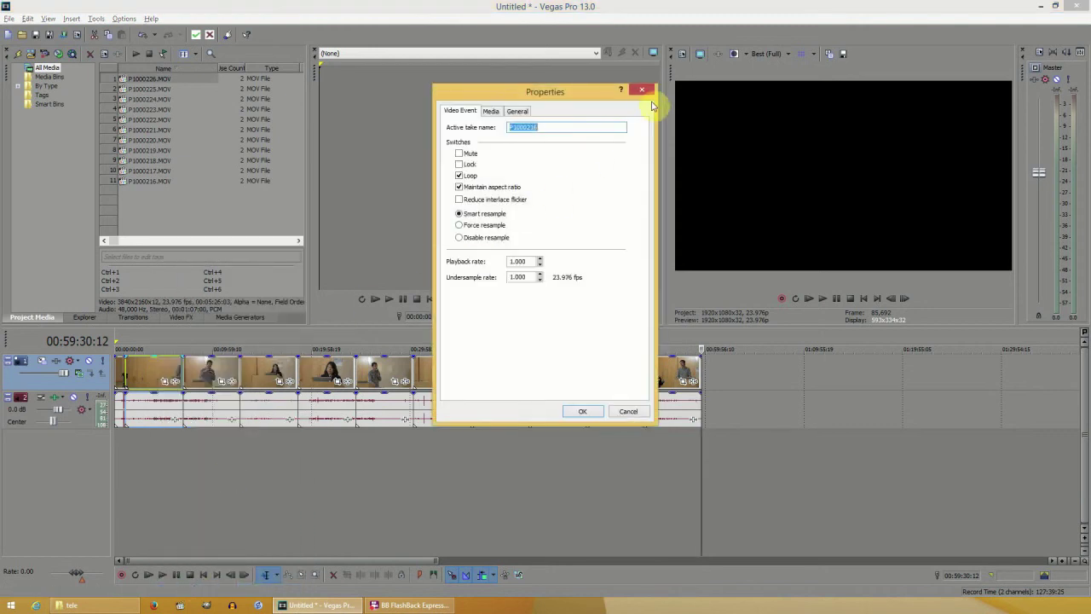
left_click(648, 94)
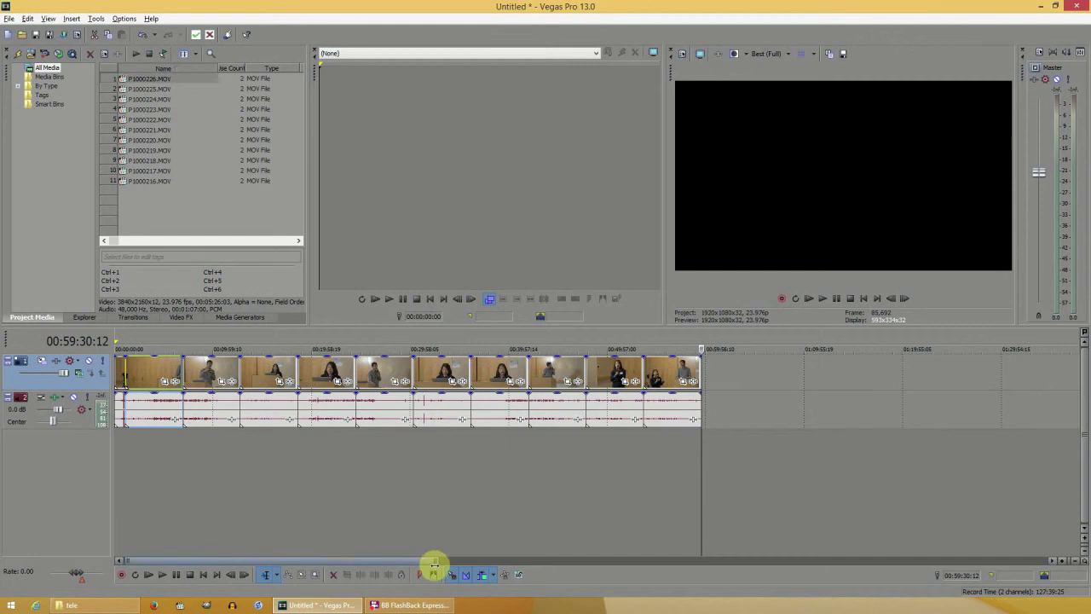
Step: Switch to the Shuffle Tool and drag the first clip to the end of the timeline
left_click(280, 577)
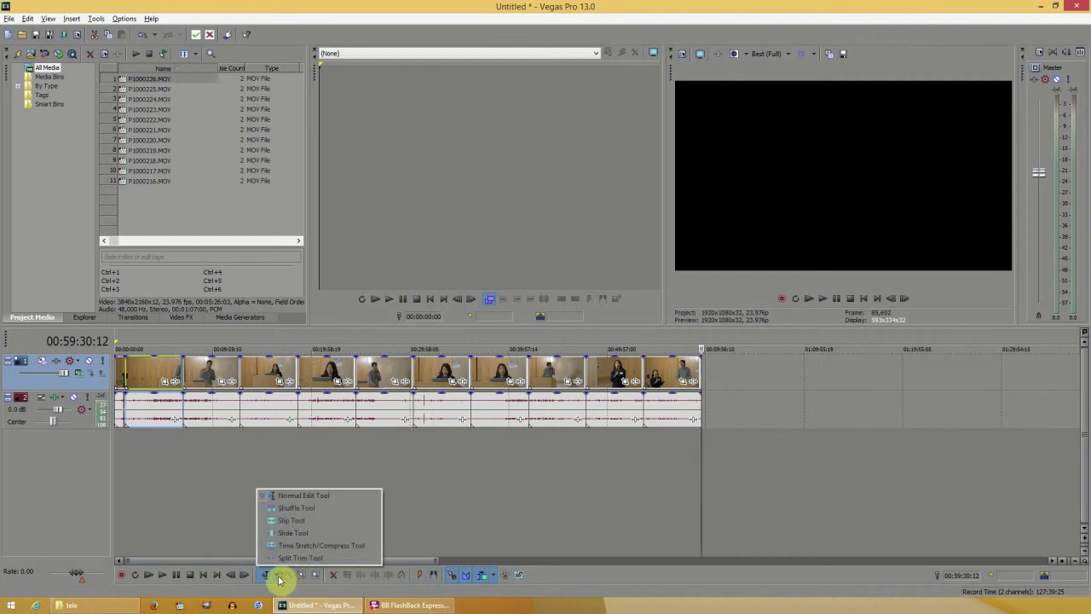
left_click(304, 509)
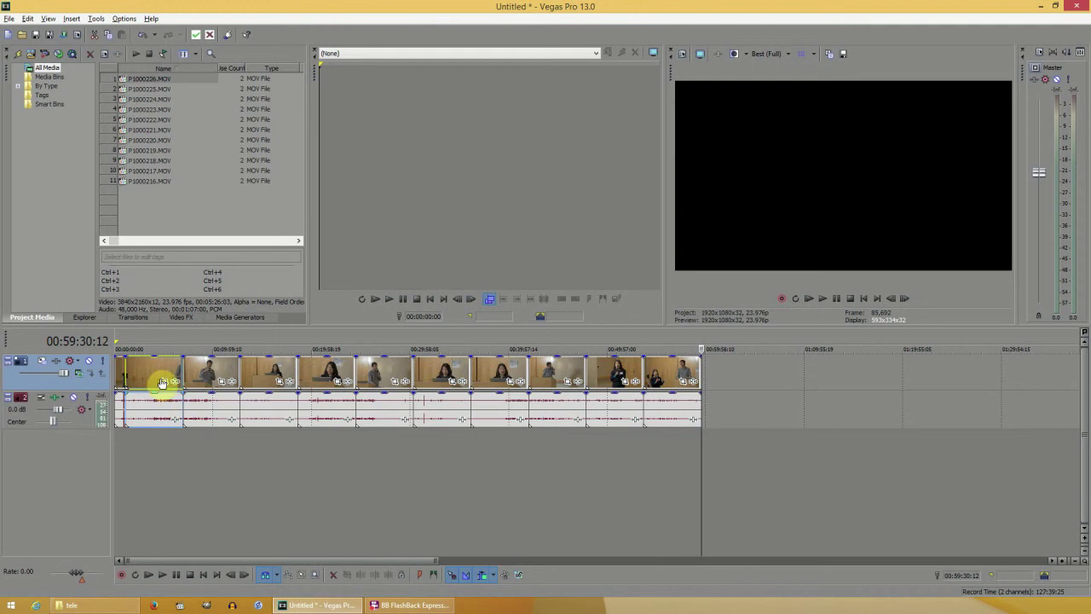
left_click_drag(124, 373, 691, 374)
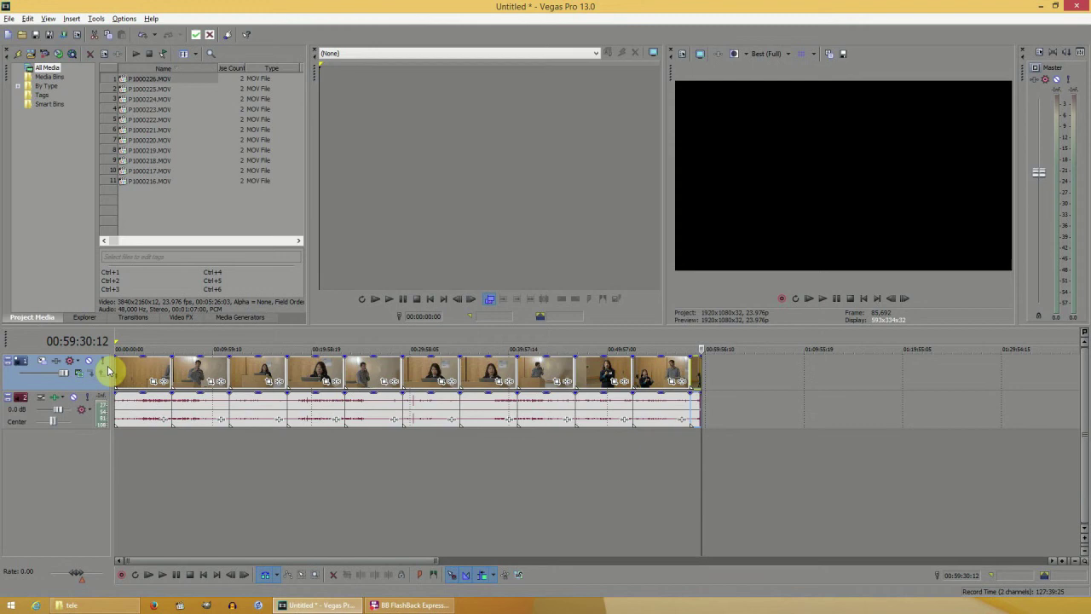
right_click(141, 370)
left_click(174, 588)
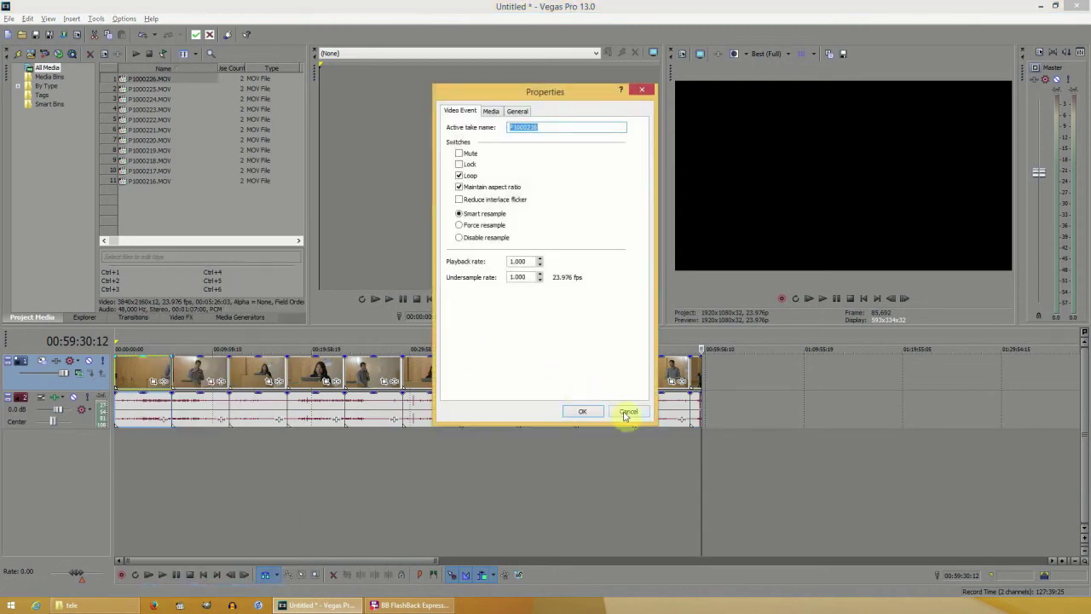
left_click(627, 413)
right_click(207, 377)
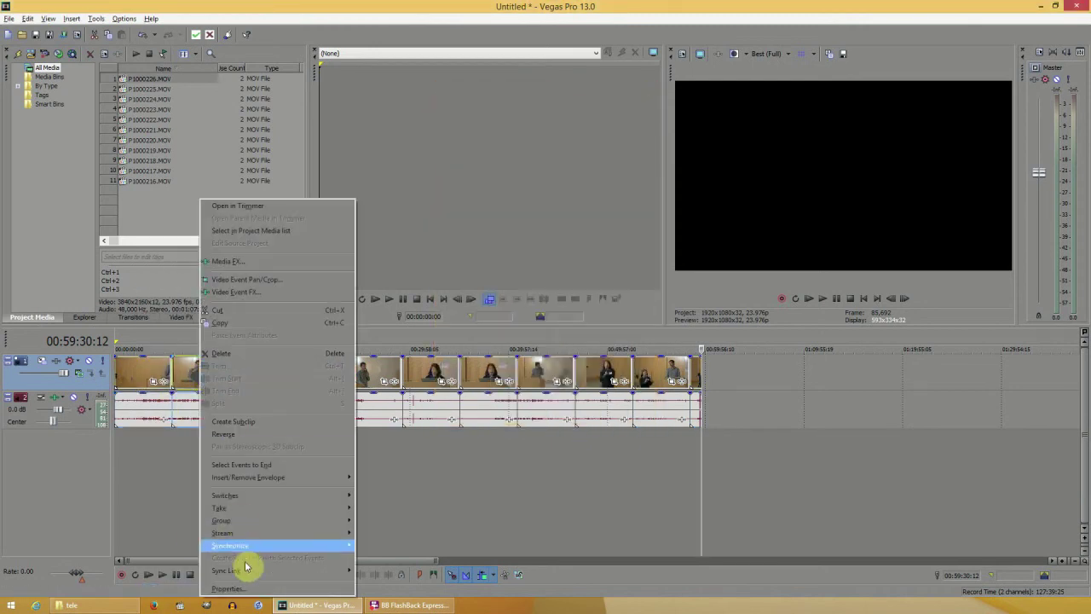
left_click(243, 587)
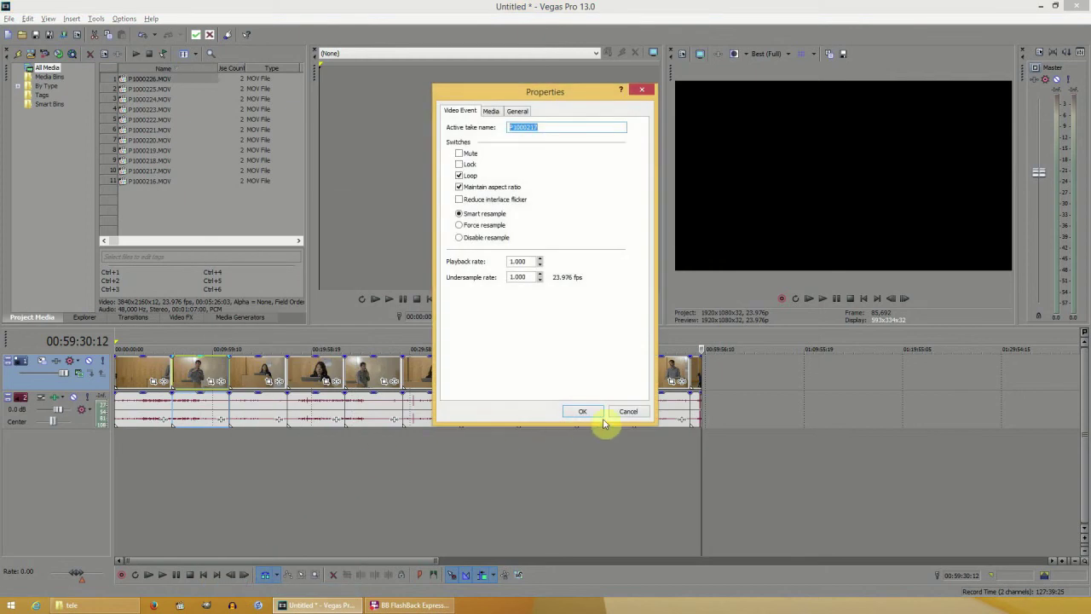
left_click(629, 412)
right_click(258, 370)
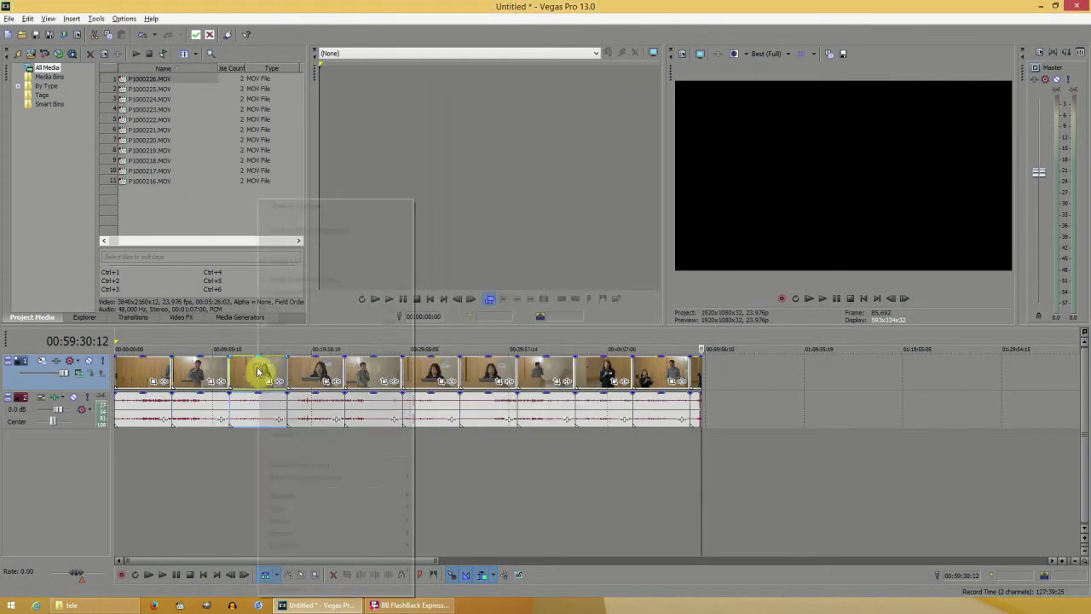
left_click(294, 589)
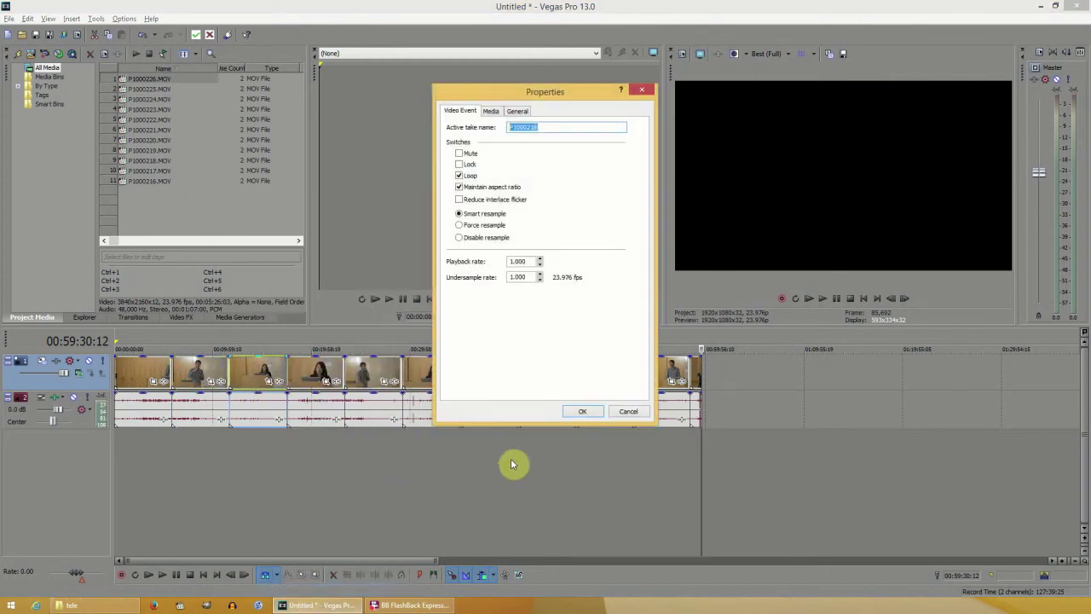
left_click(638, 416)
right_click(540, 370)
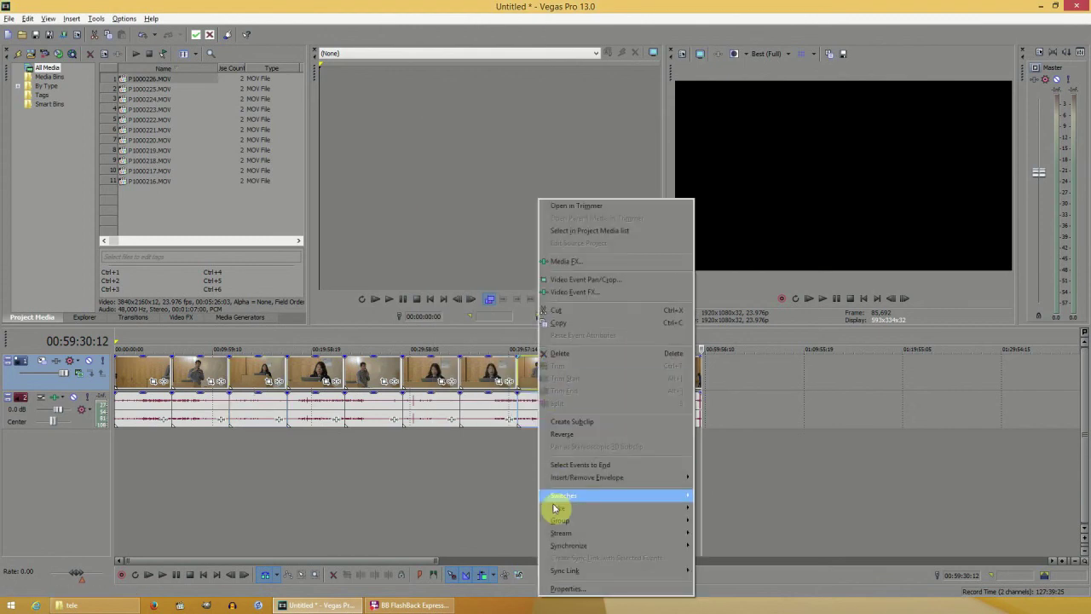
left_click(558, 587)
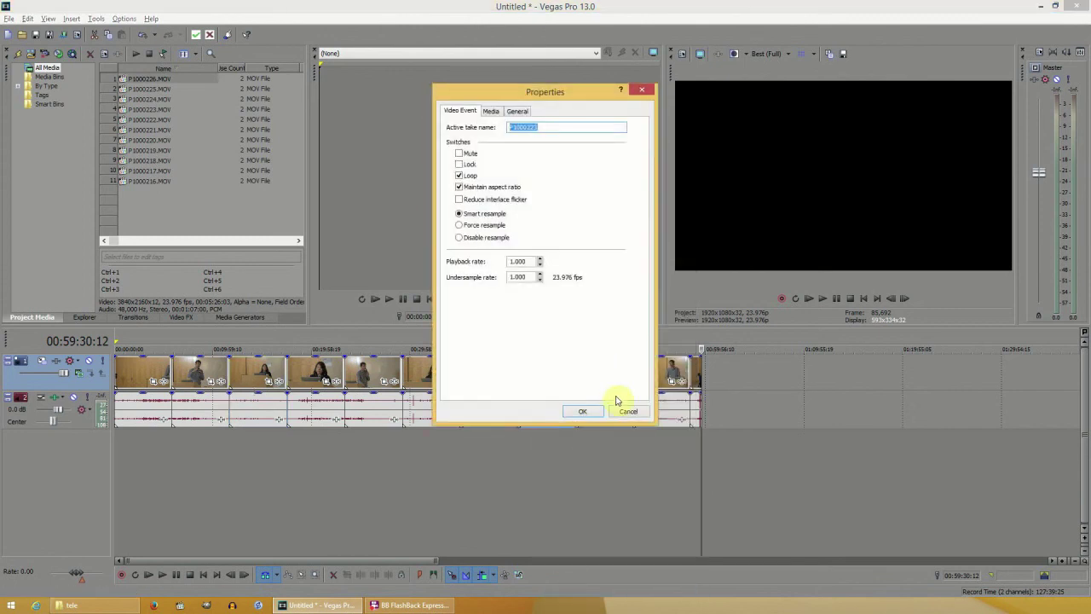
left_click(629, 412)
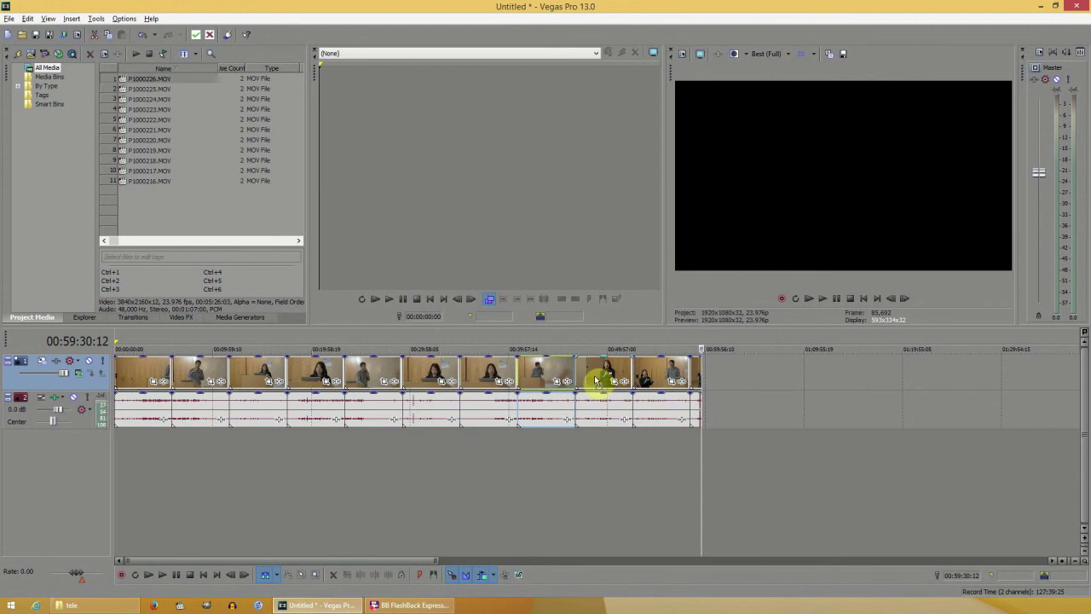
right_click(597, 381)
left_click(629, 584)
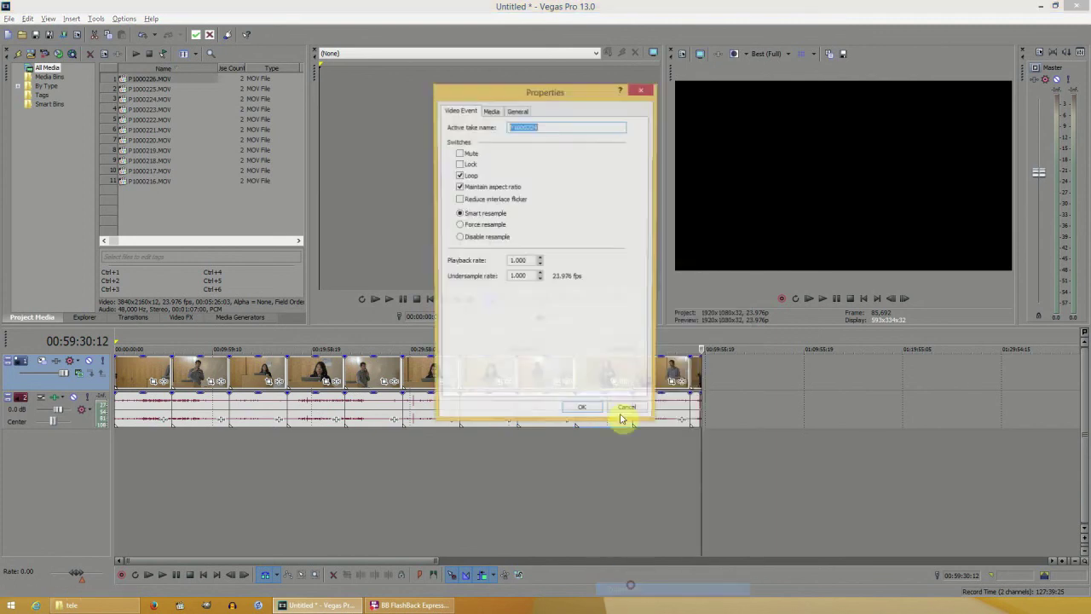
left_click(628, 412)
right_click(651, 397)
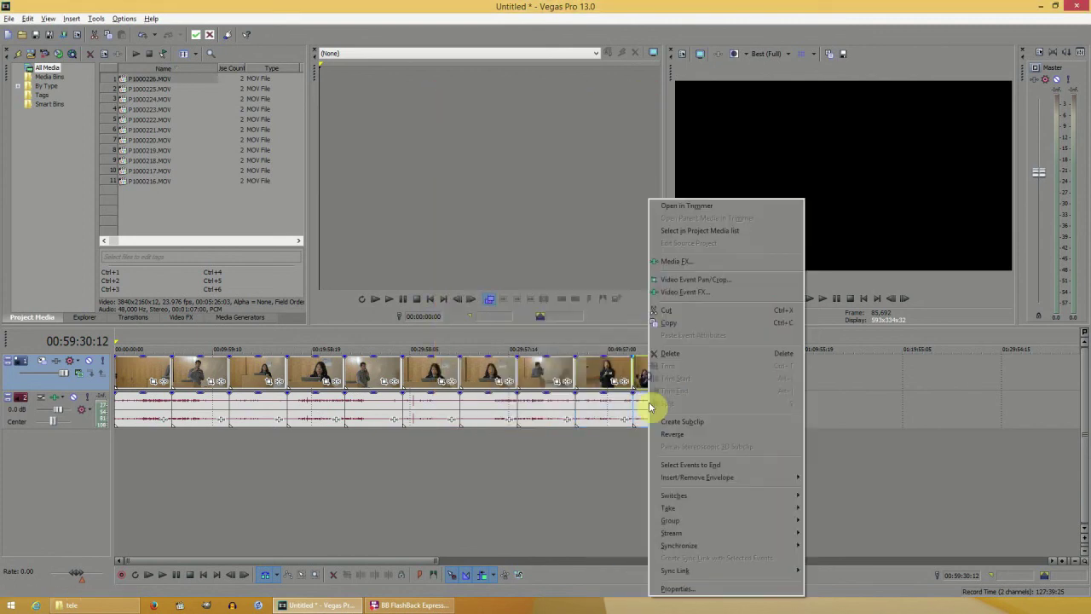
left_click(670, 590)
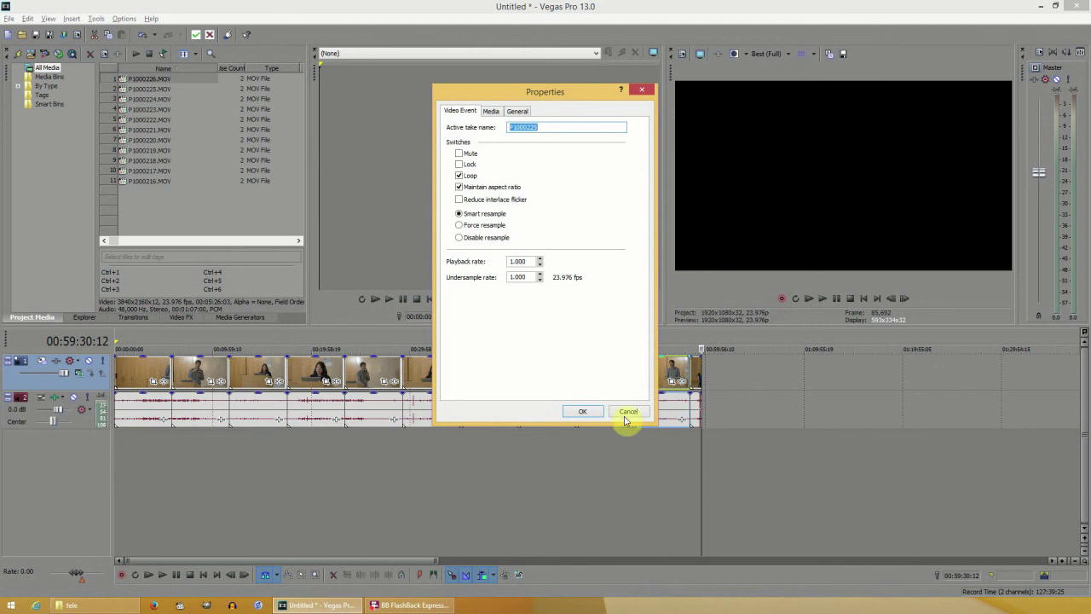
left_click(628, 413)
right_click(699, 381)
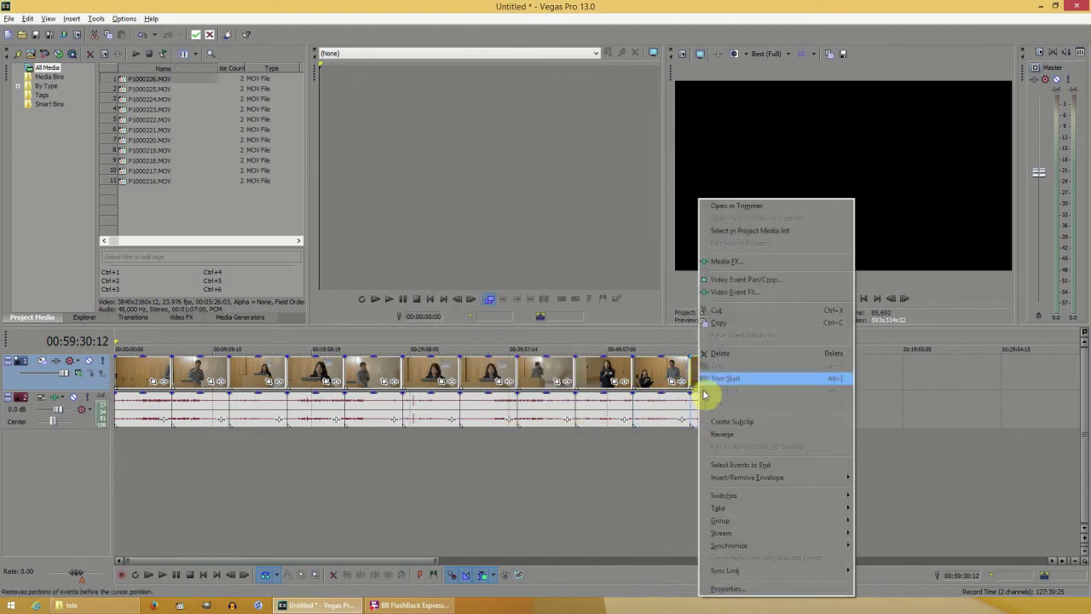
left_click(725, 587)
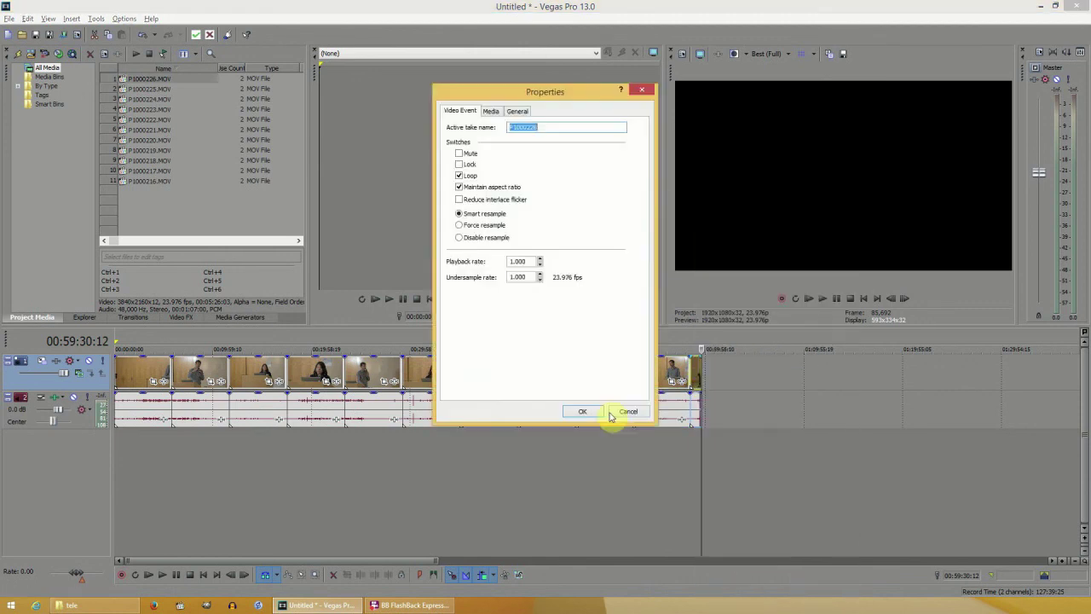
left_click(575, 410)
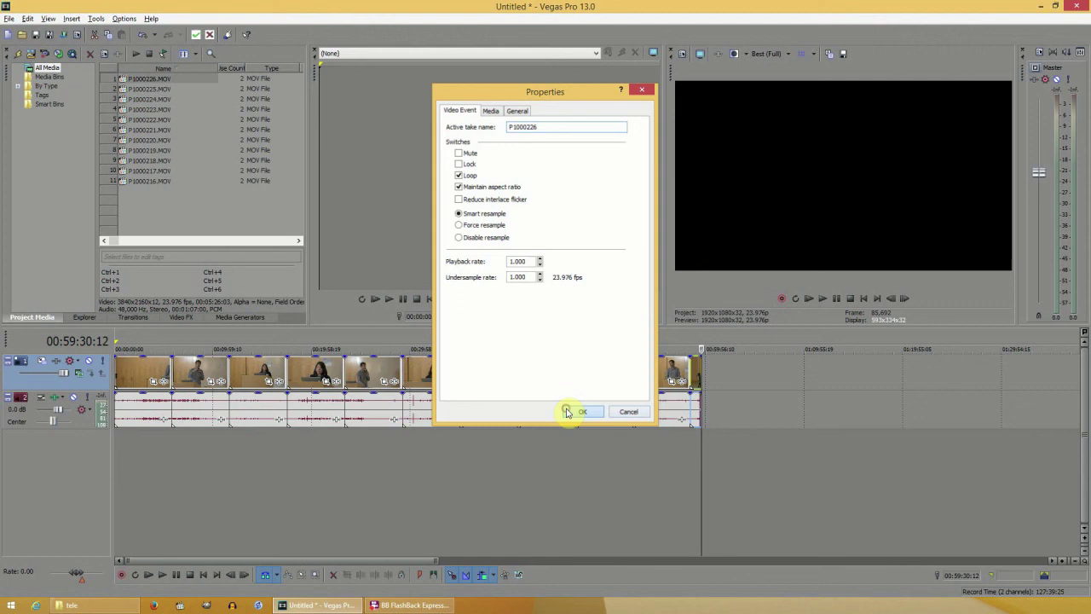